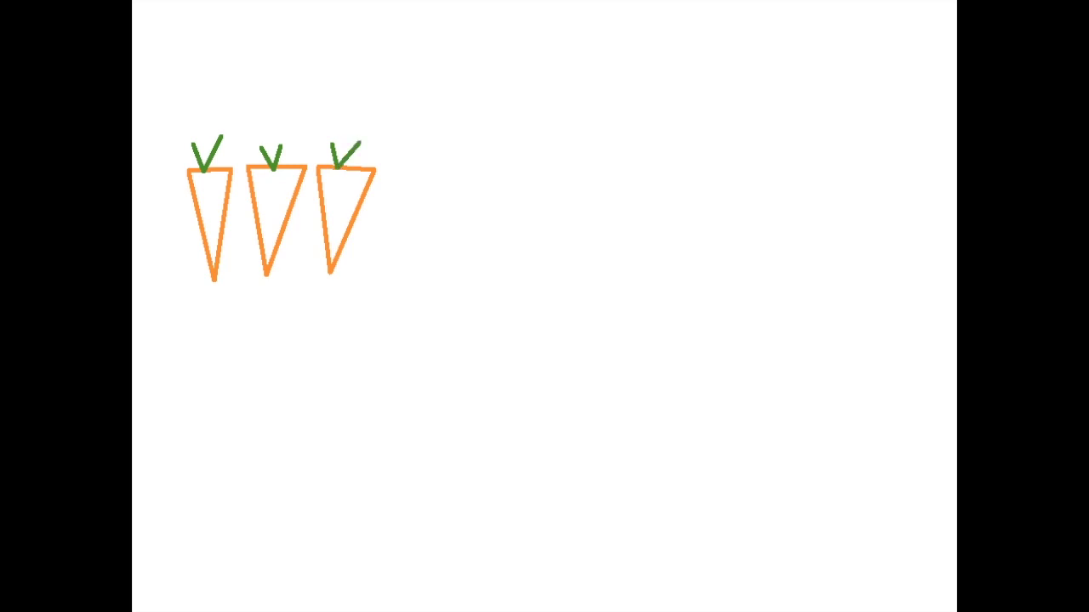
Step: Draw a solid green oval apple with a brown stem, then a brown line for the pizza crust
{"action": "left_click_drag", "start_coordinate": [459, 167], "coordinate": [573, 272]}
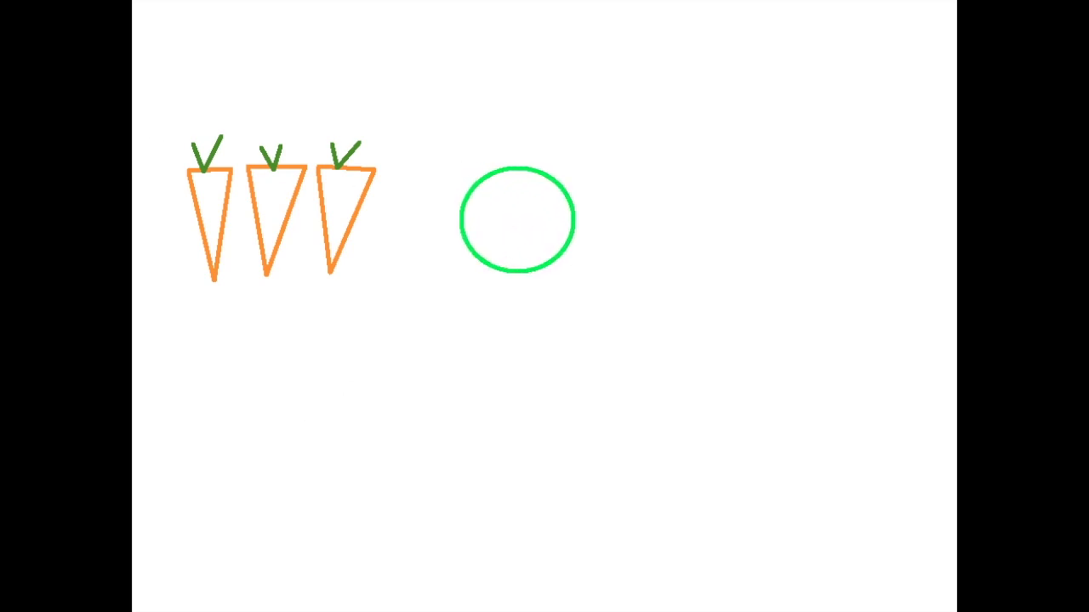
{"action": "left_click", "coordinate": [516, 202]}
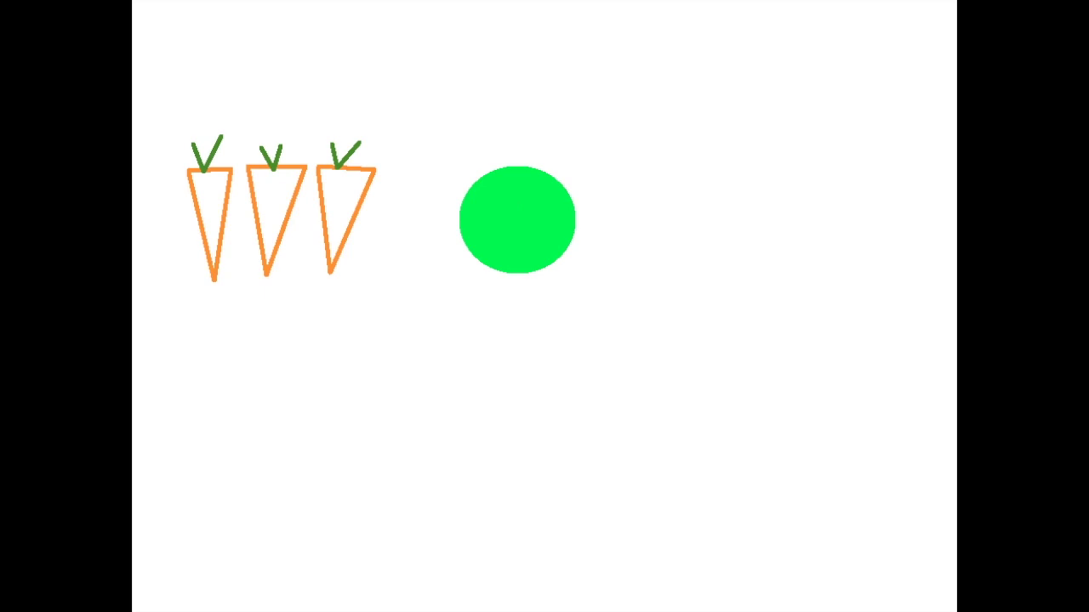
{"action": "left_click_drag", "start_coordinate": [516, 171], "coordinate": [545, 124]}
{"action": "mouse_move", "coordinate": [668, 158]}
{"action": "left_mouse_down"}
{"action": "mouse_move", "coordinate": [855, 163]}
{"action": "mouse_move", "coordinate": [751, 377]}
{"action": "mouse_move", "coordinate": [700, 287]}
{"action": "mouse_move", "coordinate": [668, 165]}
{"action": "mouse_move", "coordinate": [669, 117]}
{"action": "mouse_move", "coordinate": [868, 119]}
{"action": "mouse_move", "coordinate": [856, 122]}
{"action": "mouse_move", "coordinate": [854, 161]}
{"action": "left_mouse_up"}
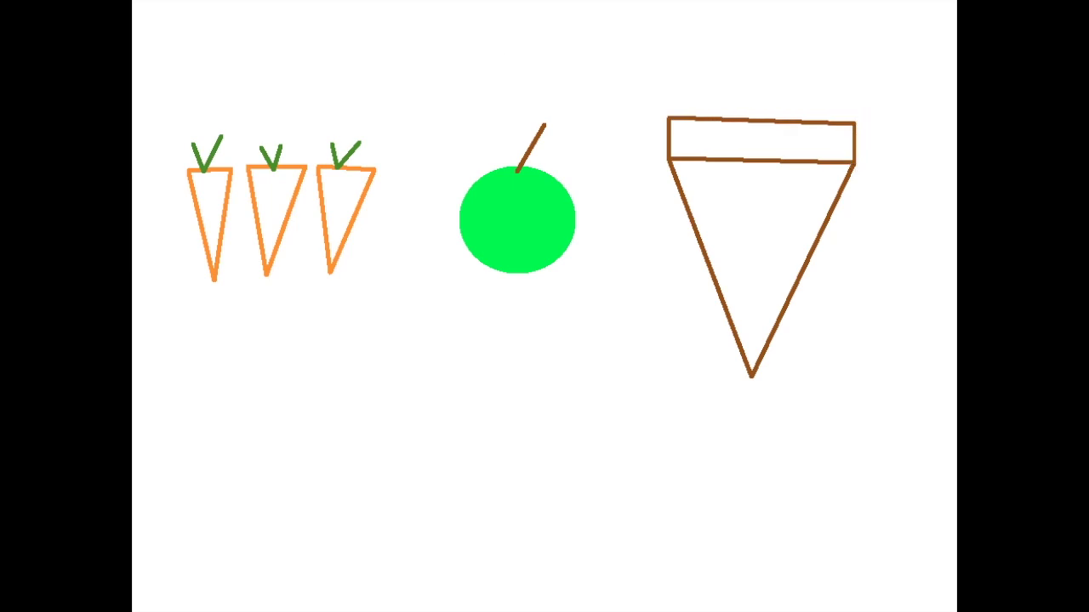
Step: Fill the pizza crust band brown and add black olives and teal pepper pieces
{"action": "left_click", "coordinate": [689, 138]}
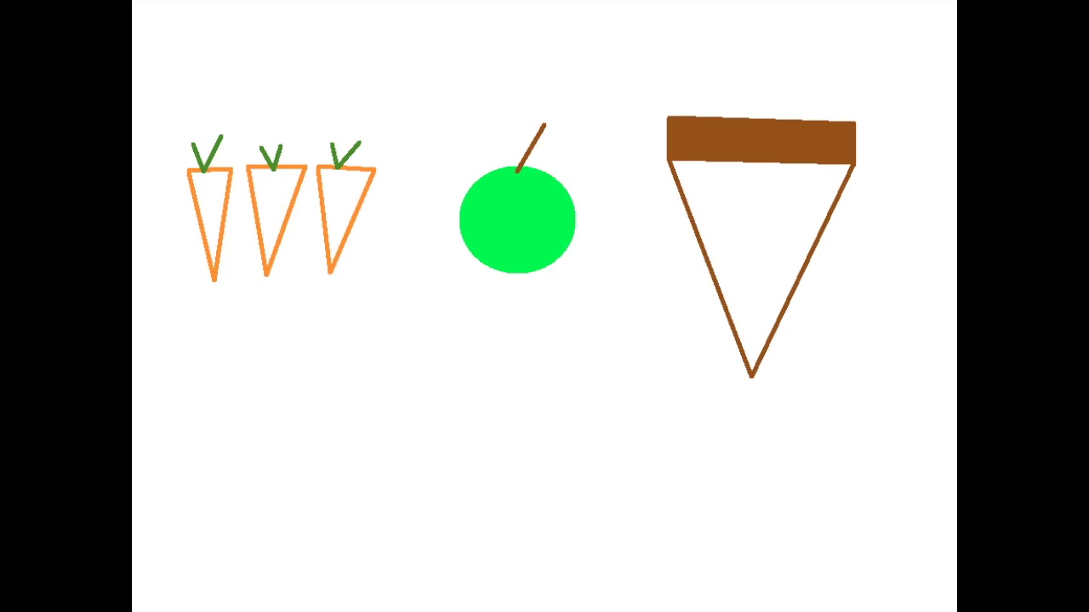
{"action": "mouse_move", "coordinate": [697, 184]}
{"action": "left_mouse_down"}
{"action": "mouse_move", "coordinate": [777, 213]}
{"action": "mouse_move", "coordinate": [799, 237]}
{"action": "mouse_move", "coordinate": [786, 202]}
{"action": "left_mouse_up"}
{"action": "mouse_move", "coordinate": [743, 263]}
{"action": "left_mouse_down"}
{"action": "mouse_move", "coordinate": [735, 285]}
{"action": "mouse_move", "coordinate": [759, 291]}
{"action": "mouse_move", "coordinate": [750, 299]}
{"action": "left_mouse_up"}
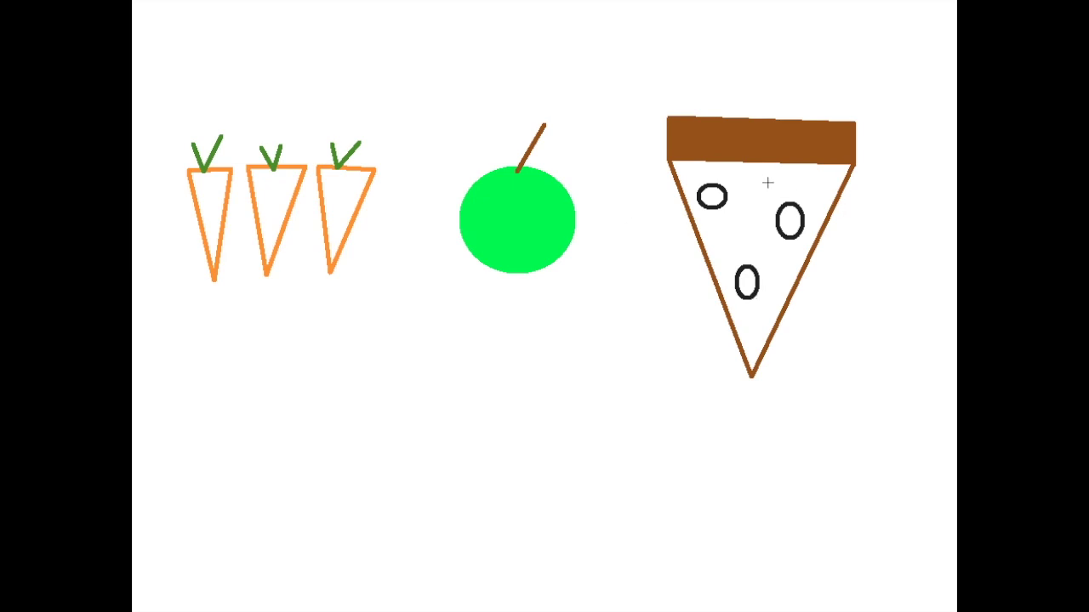
{"action": "left_click_drag", "start_coordinate": [753, 181], "coordinate": [757, 197]}
{"action": "mouse_move", "coordinate": [730, 232]}
{"action": "left_mouse_down"}
{"action": "mouse_move", "coordinate": [733, 255]}
{"action": "mouse_move", "coordinate": [784, 283]}
{"action": "left_mouse_up"}
{"action": "left_click_drag", "start_coordinate": [817, 170], "coordinate": [826, 202]}
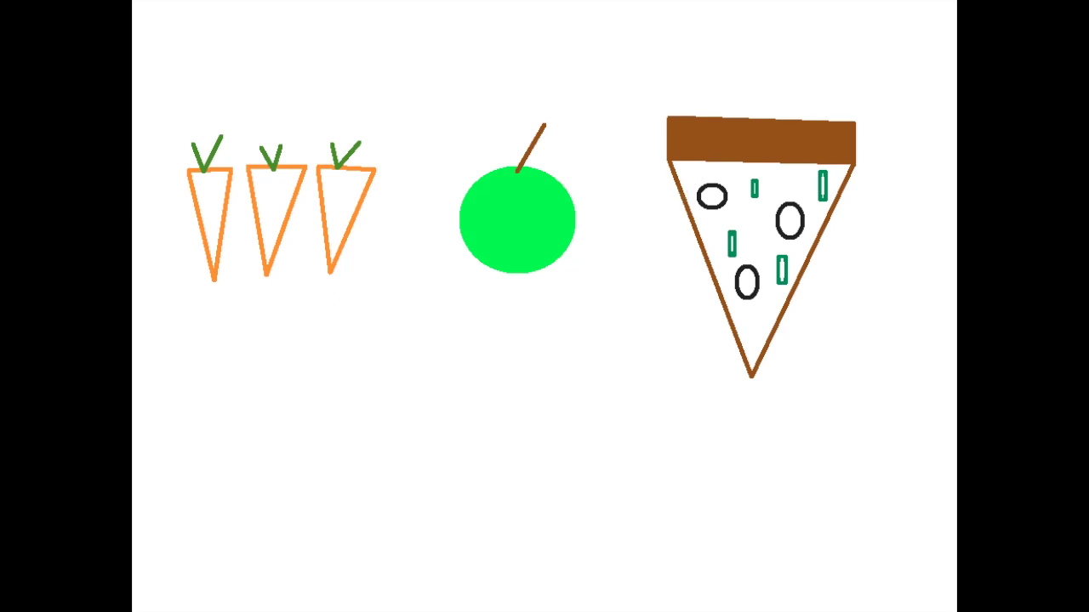
Step: Scatter small brown topping strips across the pizza slice
{"action": "left_click_drag", "start_coordinate": [694, 180], "coordinate": [715, 180]}
{"action": "left_click_drag", "start_coordinate": [742, 227], "coordinate": [765, 227]}
{"action": "left_click_drag", "start_coordinate": [701, 219], "coordinate": [720, 219]}
{"action": "left_click_drag", "start_coordinate": [751, 316], "coordinate": [752, 338]}
{"action": "left_click_drag", "start_coordinate": [779, 182], "coordinate": [788, 182]}
Step: Add yellow cheese shreds and circles, then fill the slice with red sauce
{"action": "mouse_move", "coordinate": [711, 241]}
{"action": "left_mouse_down"}
{"action": "mouse_move", "coordinate": [711, 252]}
{"action": "mouse_move", "coordinate": [763, 264]}
{"action": "left_mouse_up"}
{"action": "mouse_move", "coordinate": [768, 182]}
{"action": "left_mouse_down"}
{"action": "mouse_move", "coordinate": [768, 197]}
{"action": "mouse_move", "coordinate": [807, 195]}
{"action": "left_mouse_up"}
{"action": "left_click_drag", "start_coordinate": [805, 239], "coordinate": [803, 241]}
{"action": "mouse_move", "coordinate": [766, 307]}
{"action": "left_mouse_down"}
{"action": "mouse_move", "coordinate": [766, 317]}
{"action": "mouse_move", "coordinate": [734, 318]}
{"action": "left_mouse_up"}
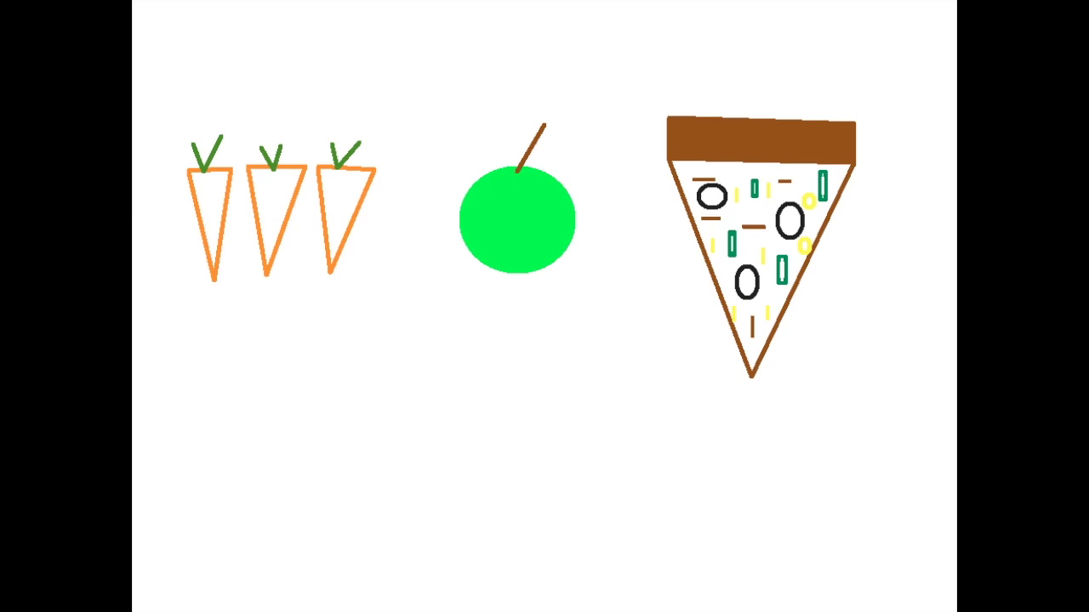
{"action": "left_click", "coordinate": [720, 165]}
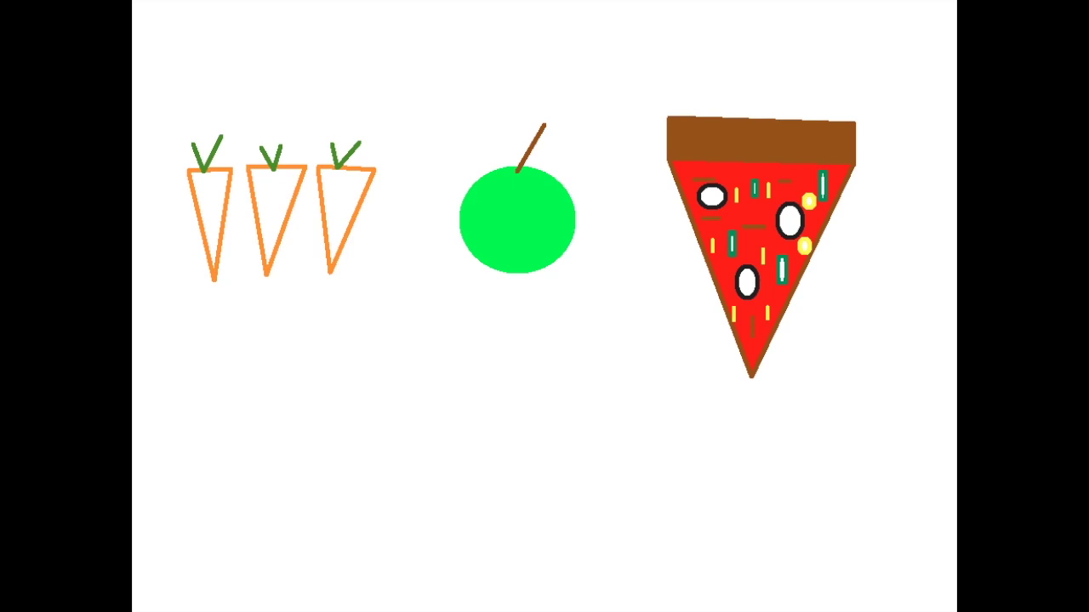
Step: Draw a blue rectangular glass, fill it below a water line with cyan, and add a magenta straw
{"action": "left_click_drag", "start_coordinate": [213, 344], "coordinate": [340, 577]}
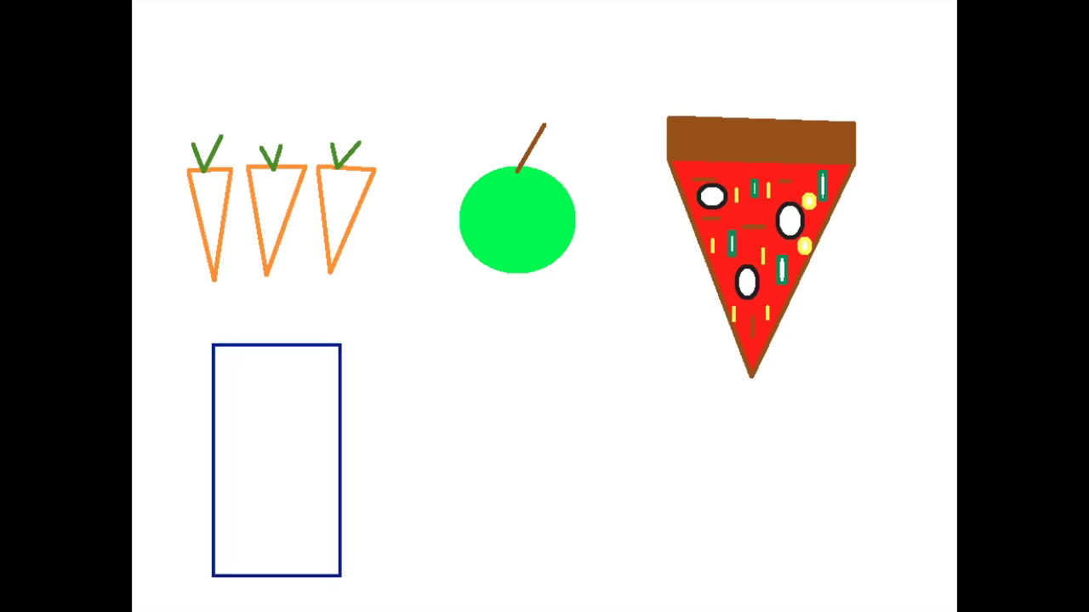
{"action": "left_click_drag", "start_coordinate": [213, 397], "coordinate": [340, 398]}
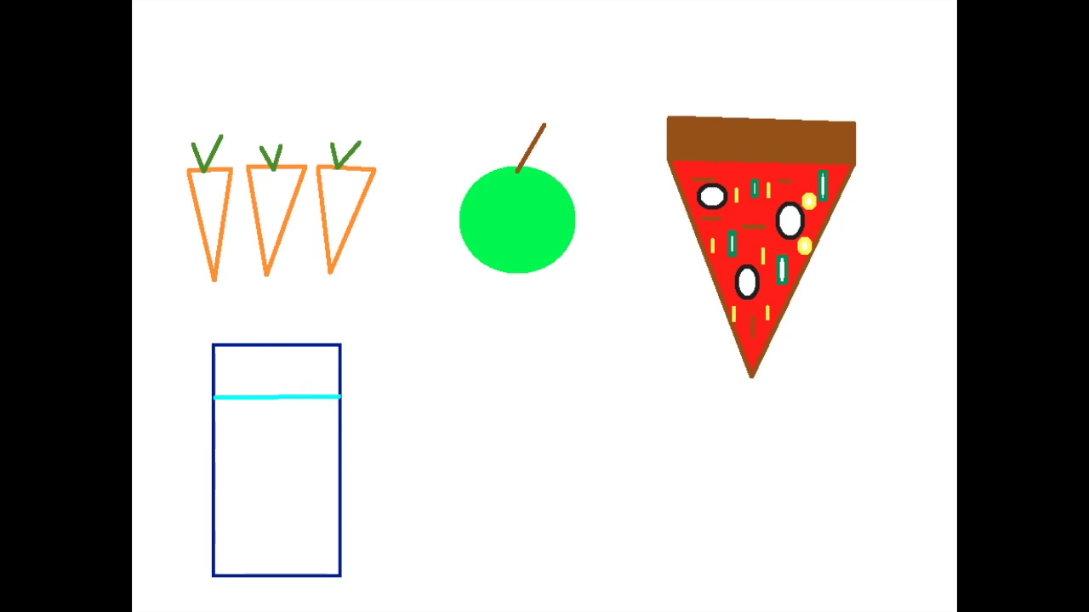
{"action": "left_click", "coordinate": [250, 451]}
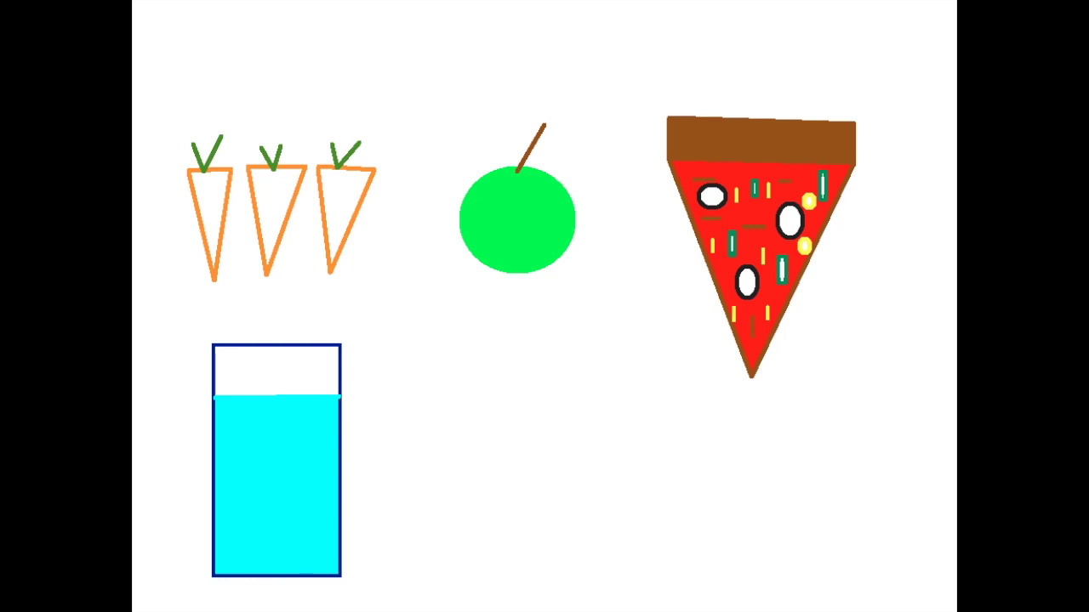
{"action": "left_click_drag", "start_coordinate": [315, 280], "coordinate": [287, 477]}
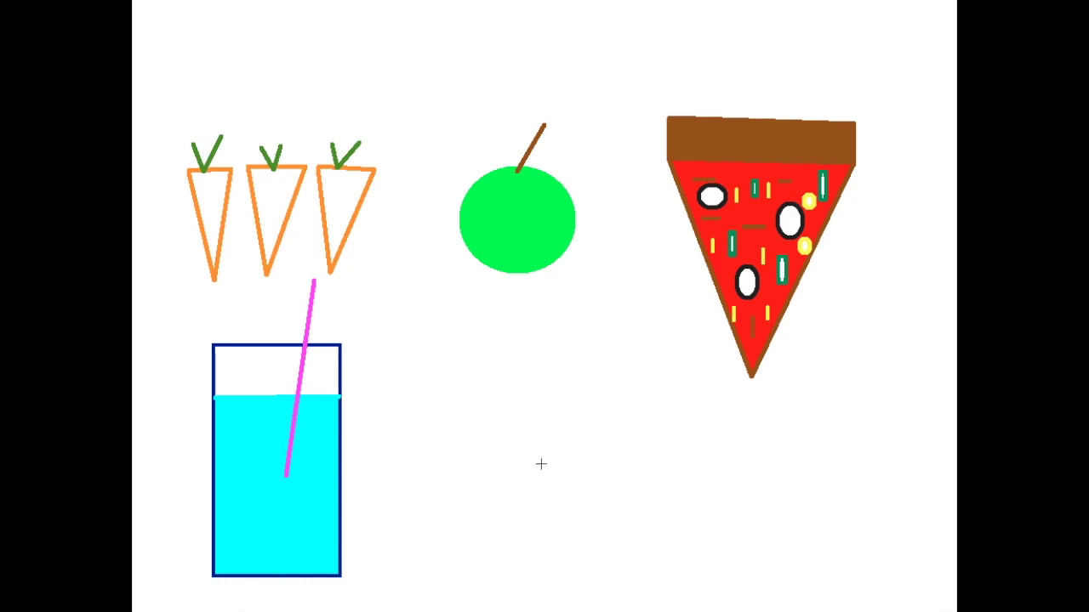
Step: Draw a round pale orange cookie below the apple and dot it with brown chocolate chips
{"action": "left_click_drag", "start_coordinate": [464, 397], "coordinate": [468, 394]}
{"action": "left_click_drag", "start_coordinate": [498, 443], "coordinate": [639, 561]}
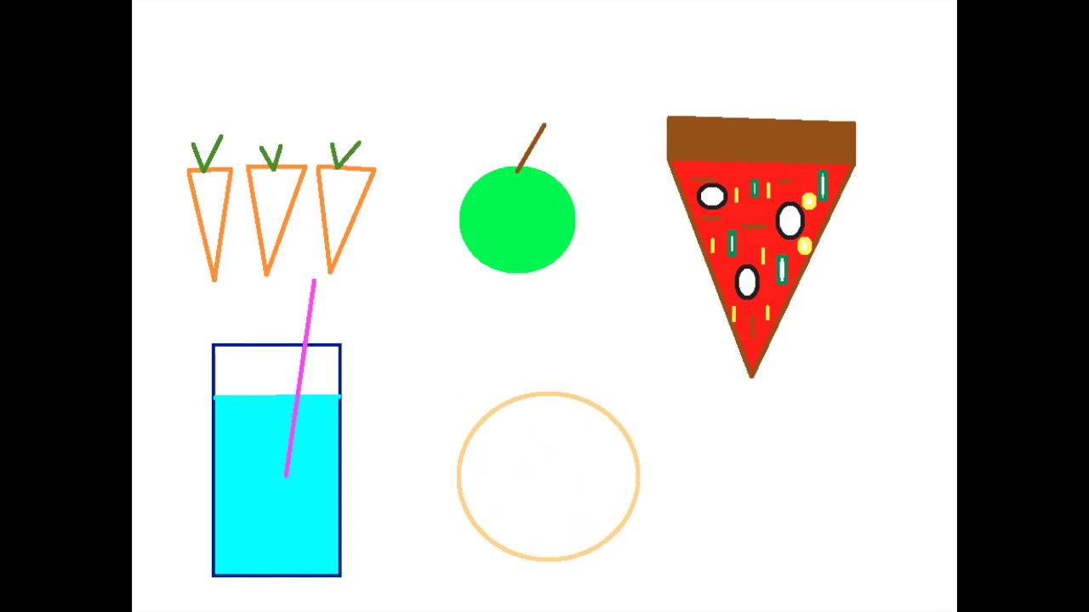
{"action": "mouse_move", "coordinate": [498, 428]}
{"action": "left_mouse_down"}
{"action": "mouse_move", "coordinate": [517, 447]}
{"action": "mouse_move", "coordinate": [496, 490]}
{"action": "mouse_move", "coordinate": [511, 497]}
{"action": "left_mouse_up"}
{"action": "left_click_drag", "start_coordinate": [544, 448], "coordinate": [559, 484]}
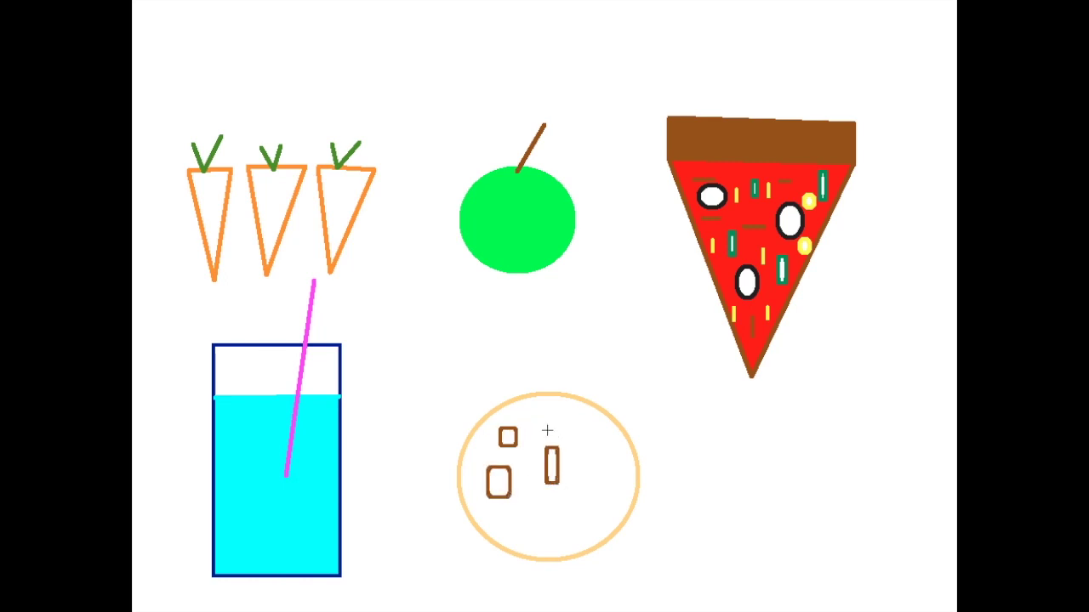
{"action": "mouse_move", "coordinate": [524, 414]}
{"action": "left_mouse_down"}
{"action": "mouse_move", "coordinate": [553, 417]}
{"action": "mouse_move", "coordinate": [600, 482]}
{"action": "mouse_move", "coordinate": [589, 537]}
{"action": "left_mouse_up"}
{"action": "mouse_move", "coordinate": [527, 520]}
{"action": "left_mouse_down"}
{"action": "mouse_move", "coordinate": [543, 538]}
{"action": "mouse_move", "coordinate": [507, 525]}
{"action": "left_mouse_up"}
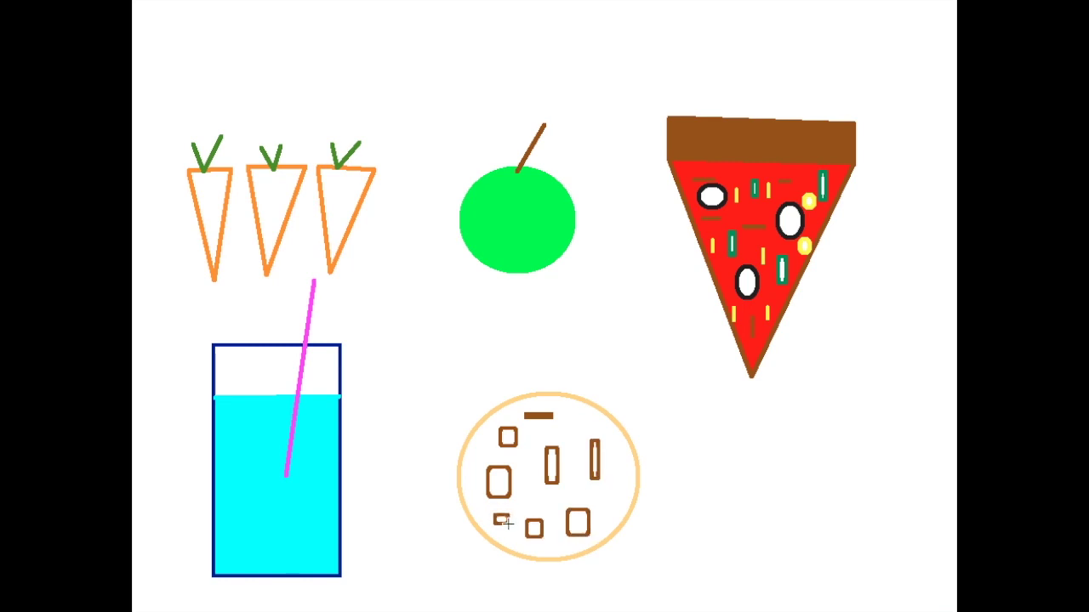
{"action": "left_click_drag", "start_coordinate": [578, 415], "coordinate": [590, 428]}
{"action": "left_click_drag", "start_coordinate": [607, 495], "coordinate": [625, 508]}
Step: Enter the child's name followed by LUNCH MENU as a title and enlarge its font
{"action": "left_click", "coordinate": [482, 73]}
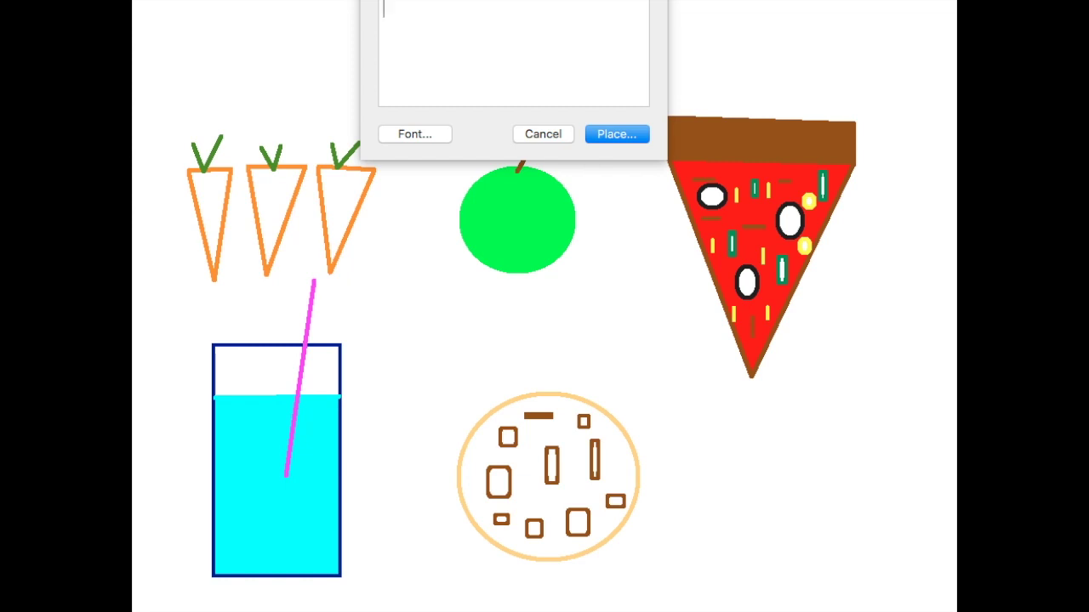
{"action": "type", "text": "McKenzie's LUN"}
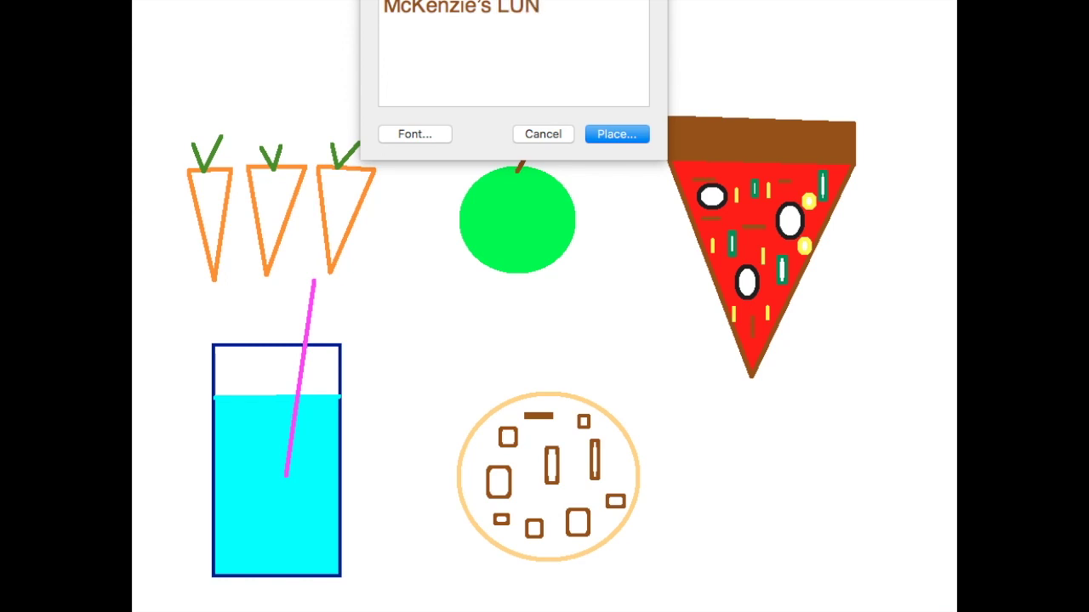
{"action": "type", "text": "CH MENU"}
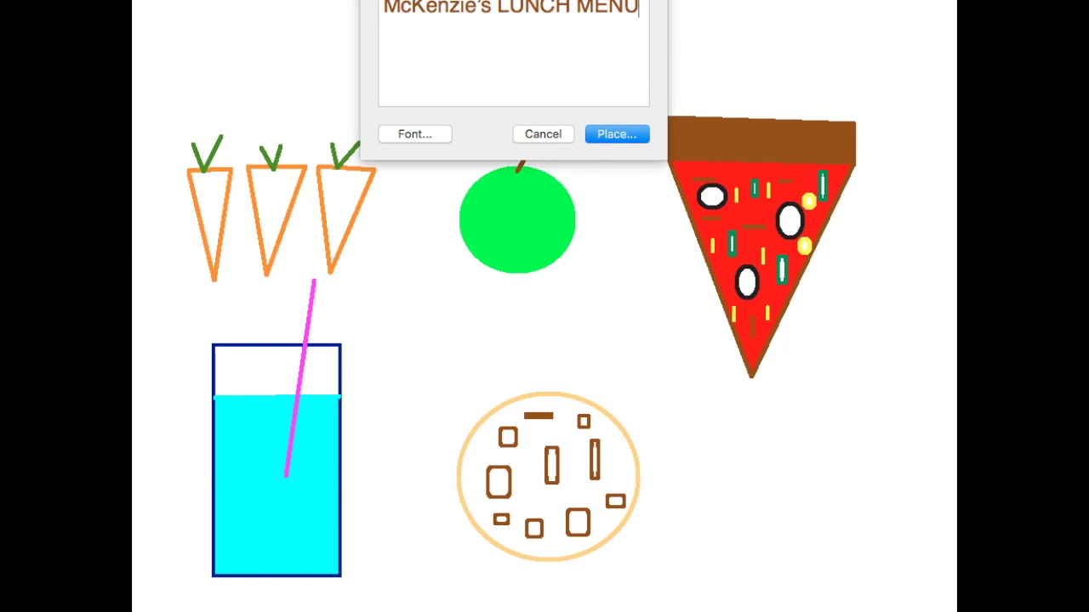
{"action": "triple_click", "coordinate": [505, 12]}
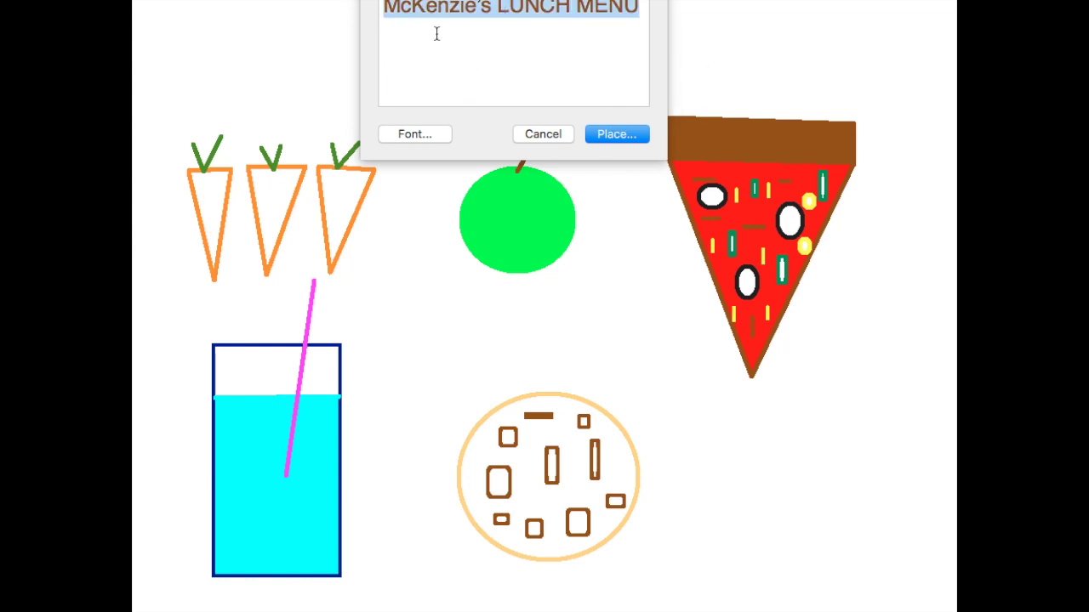
{"action": "key", "text": "super+plus"}
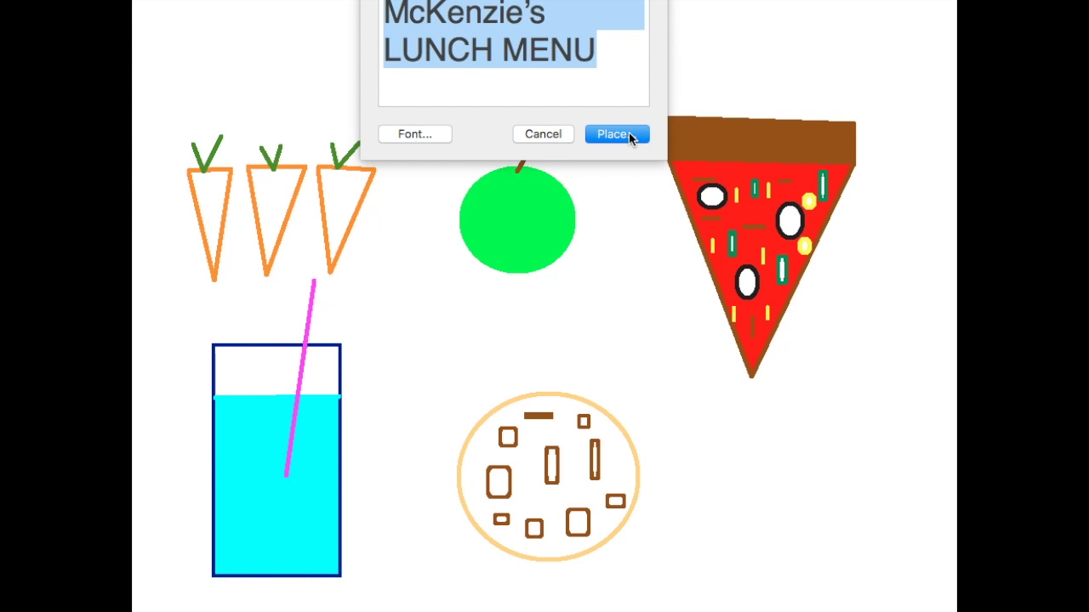
{"action": "left_click", "coordinate": [616, 134]}
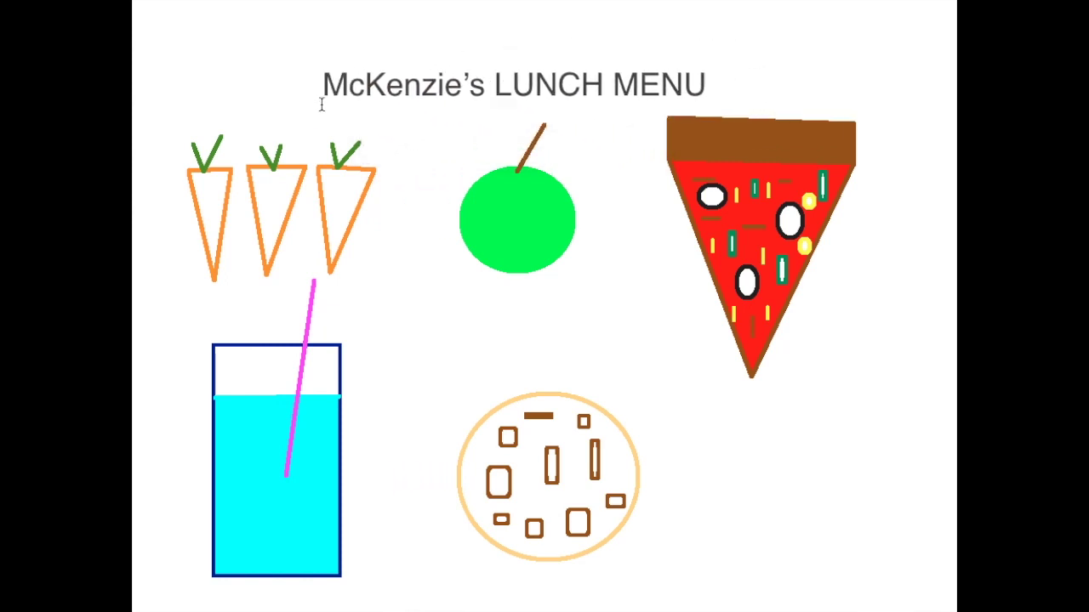
Step: Fix the title at the top centre and place a CARROTS label under the carrots
{"action": "left_click", "coordinate": [321, 103]}
{"action": "left_click", "coordinate": [399, 223]}
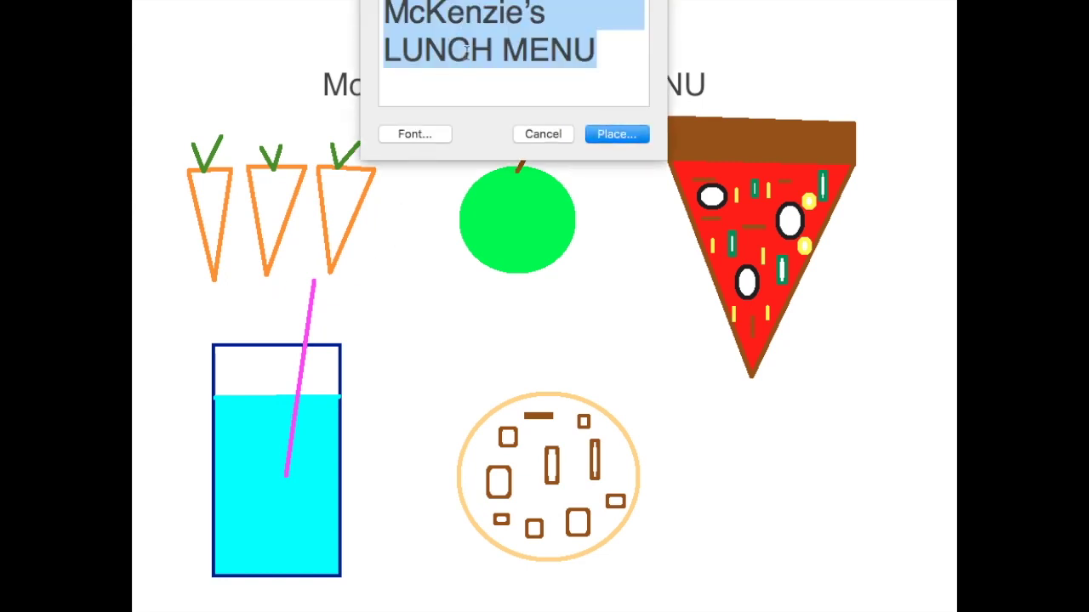
{"action": "type", "text": "car"}
{"action": "key", "text": "BackSpace"}
{"action": "key", "text": "BackSpace"}
{"action": "key", "text": "BackSpace"}
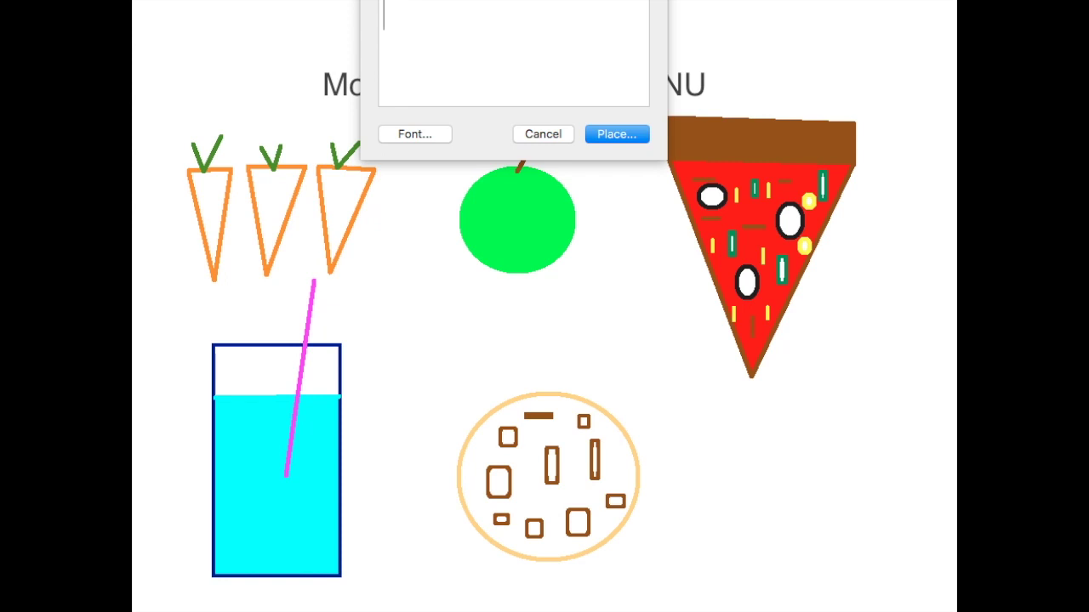
{"action": "type", "text": "CAR"}
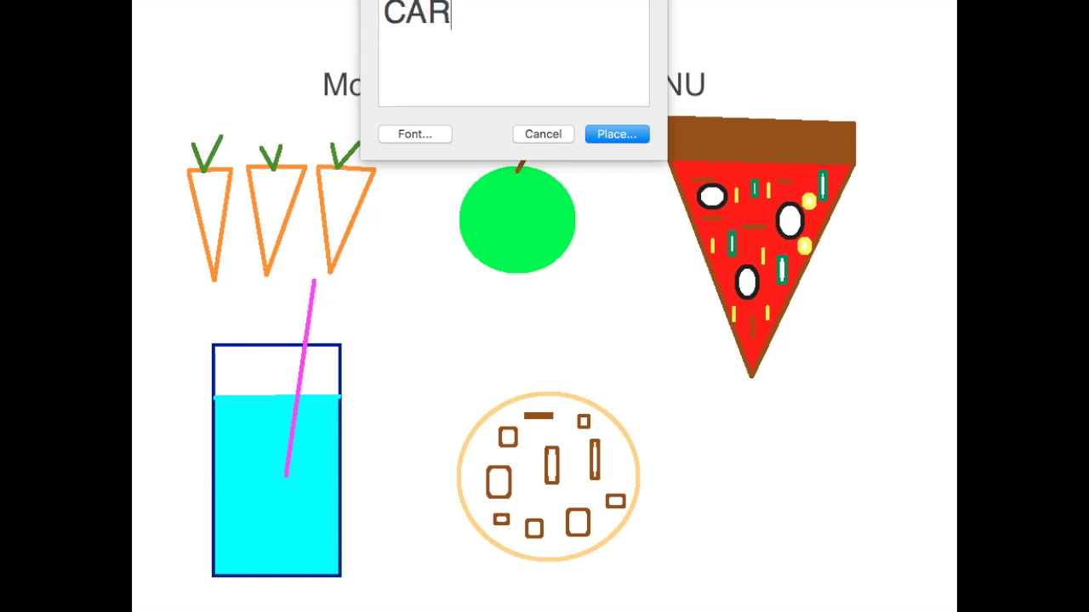
{"action": "type", "text": "ROTS"}
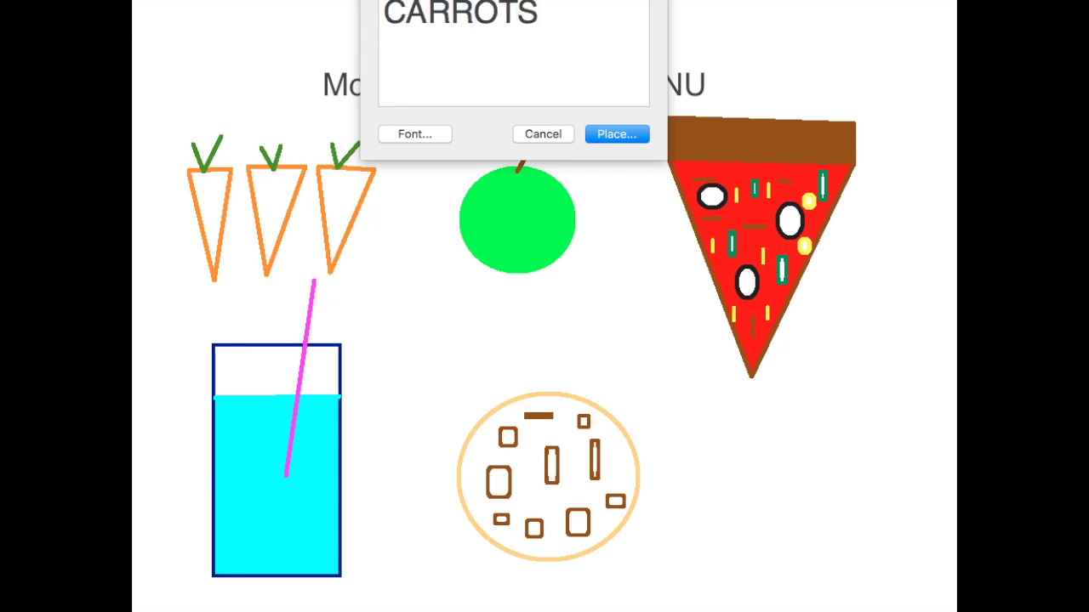
{"action": "left_click", "coordinate": [617, 134]}
{"action": "left_click_drag", "start_coordinate": [292, 275], "coordinate": [143, 321]}
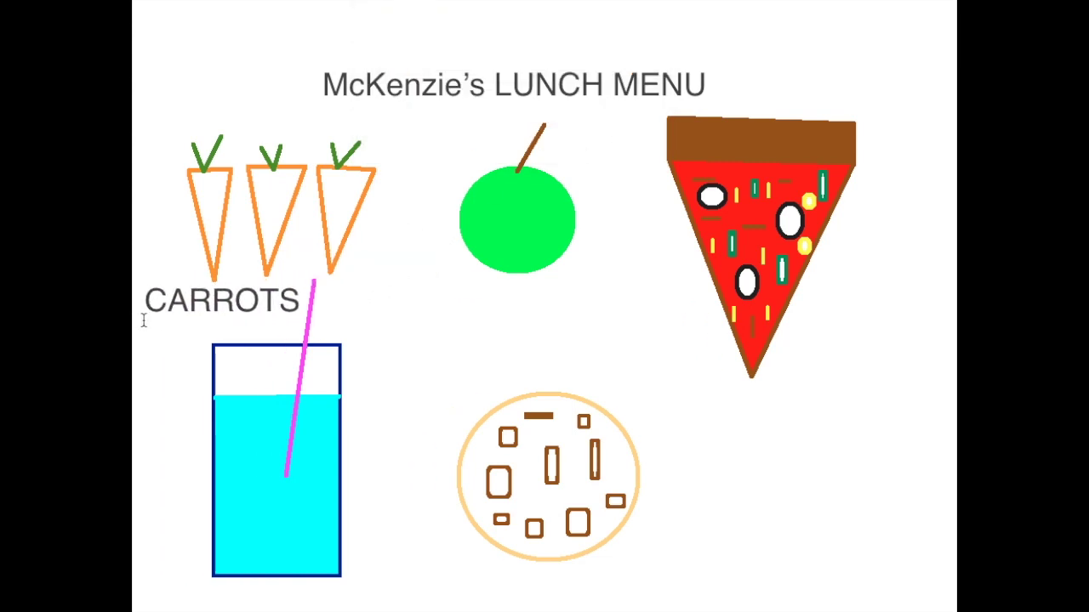
Step: Label the apple APPLE and the pizza slice PIZZA
{"action": "left_click", "coordinate": [512, 238]}
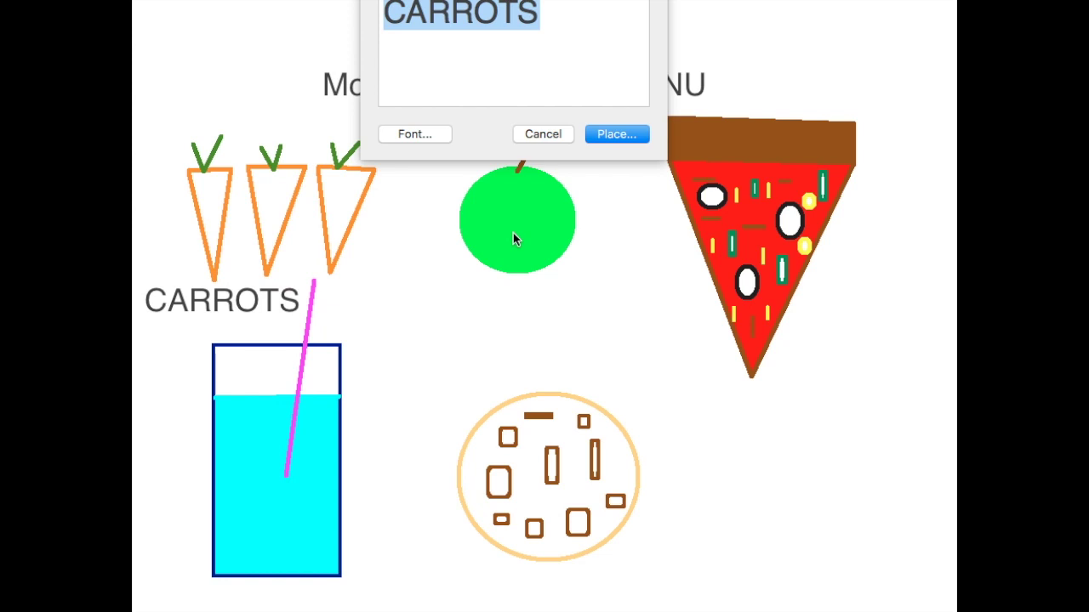
{"action": "key", "text": "BackSpace"}
{"action": "type", "text": "APPLE"}
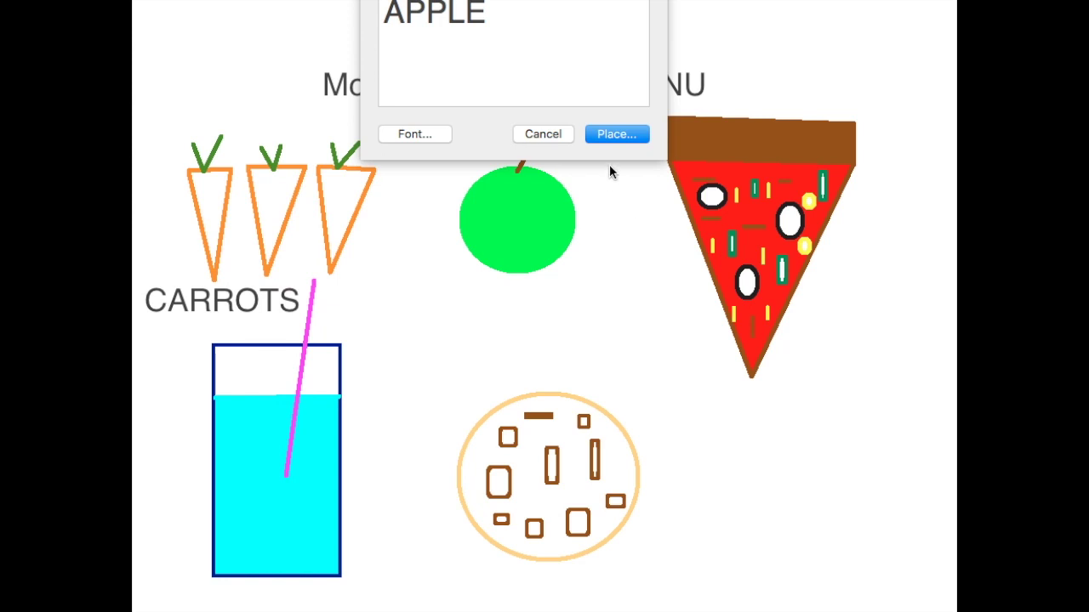
{"action": "left_click", "coordinate": [616, 135]}
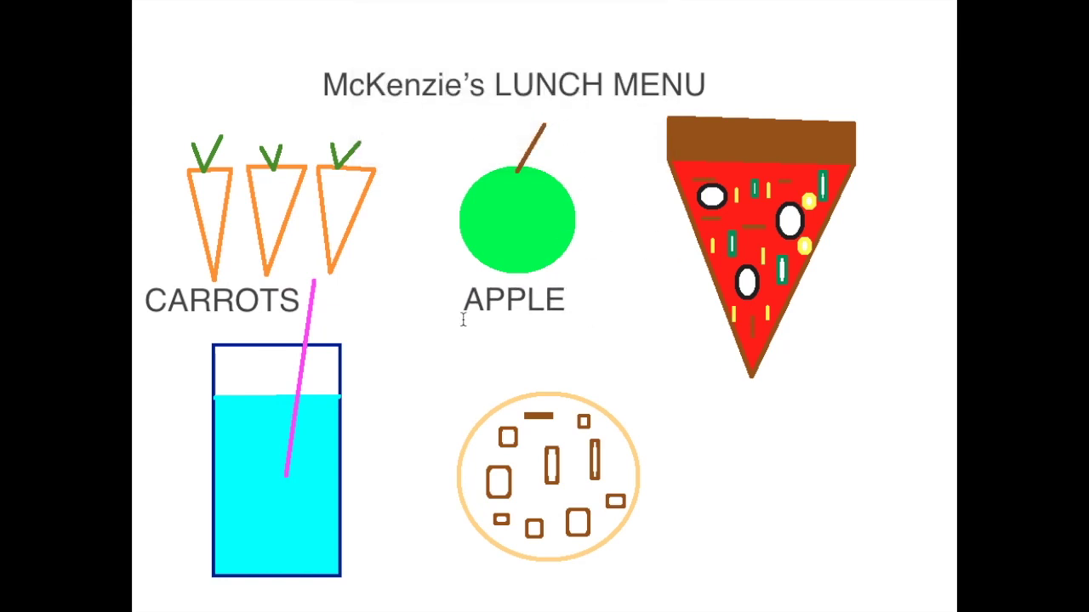
{"action": "left_click", "coordinate": [725, 209]}
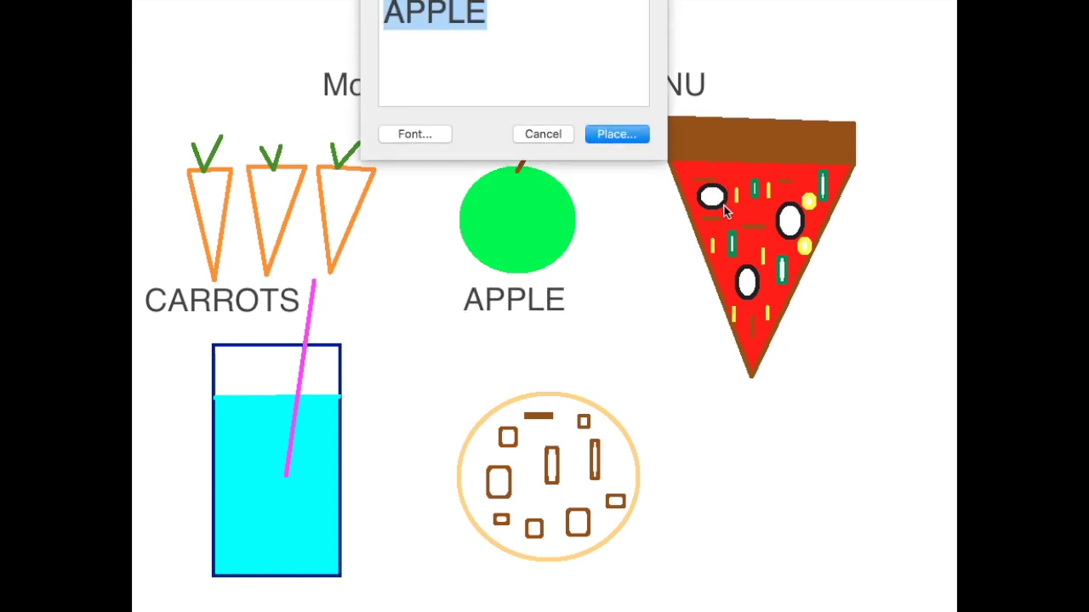
{"action": "type", "text": "PIZ"}
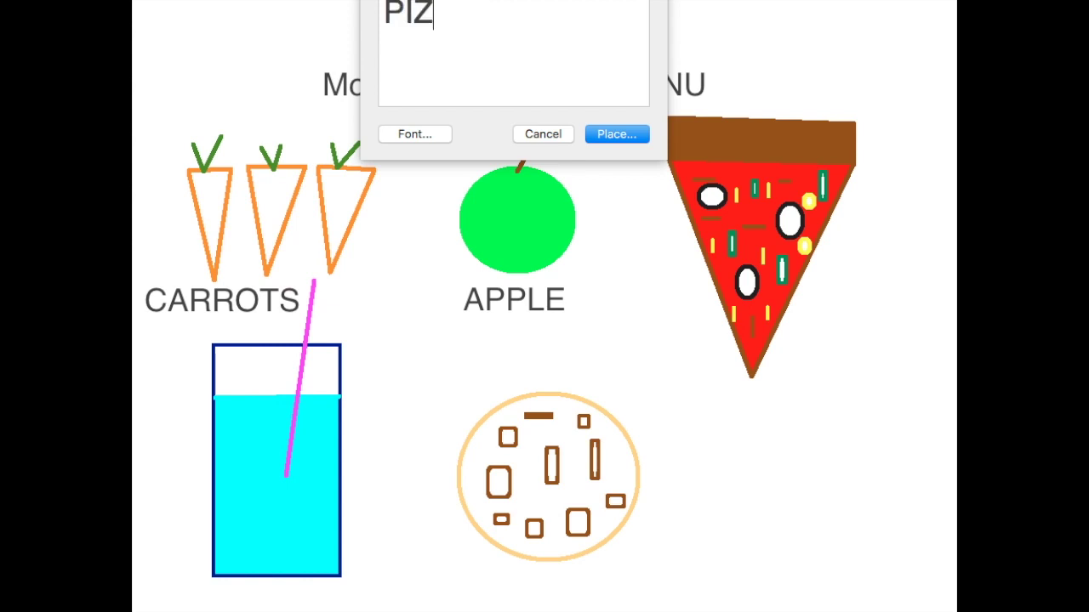
{"action": "type", "text": "ZA"}
{"action": "left_click", "coordinate": [613, 134]}
{"action": "left_click", "coordinate": [830, 327]}
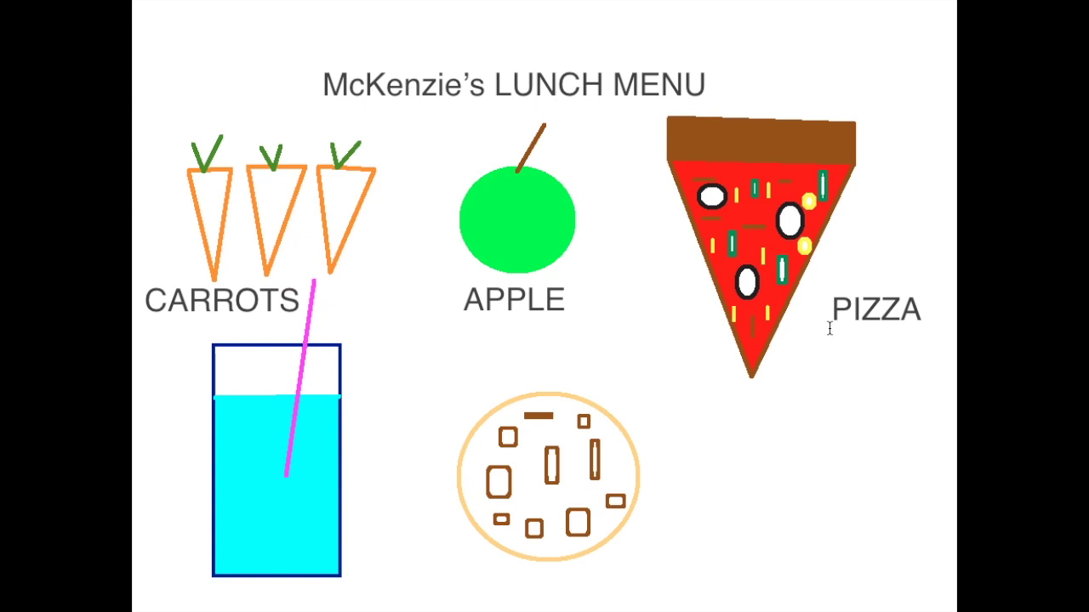
Step: Place a WATER label beside the glass
{"action": "left_click", "coordinate": [280, 531]}
{"action": "type", "text": "WATER"}
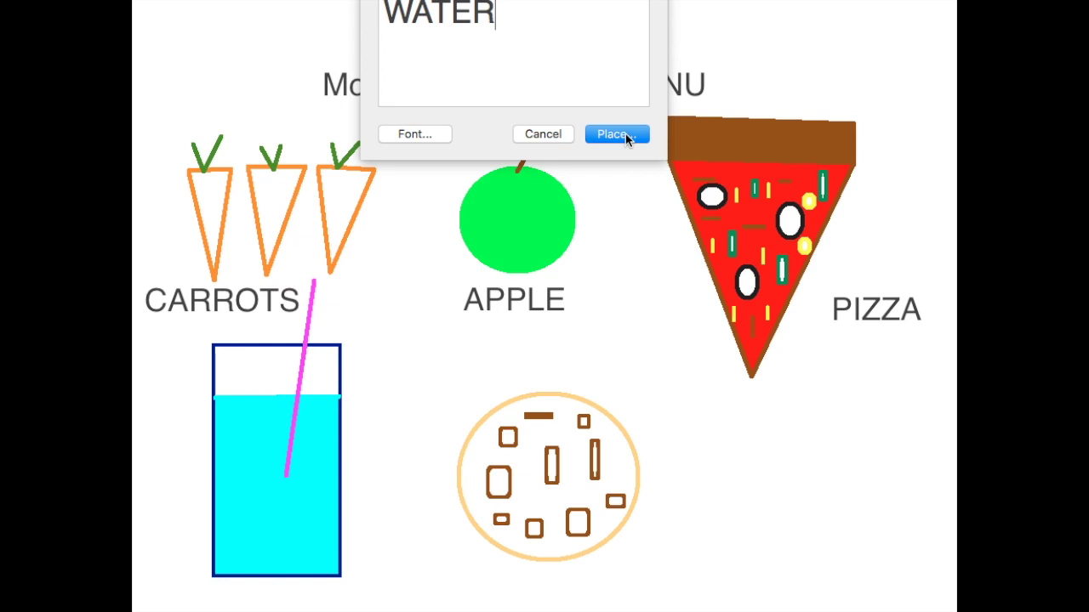
{"action": "left_click", "coordinate": [620, 135]}
{"action": "left_click", "coordinate": [356, 411]}
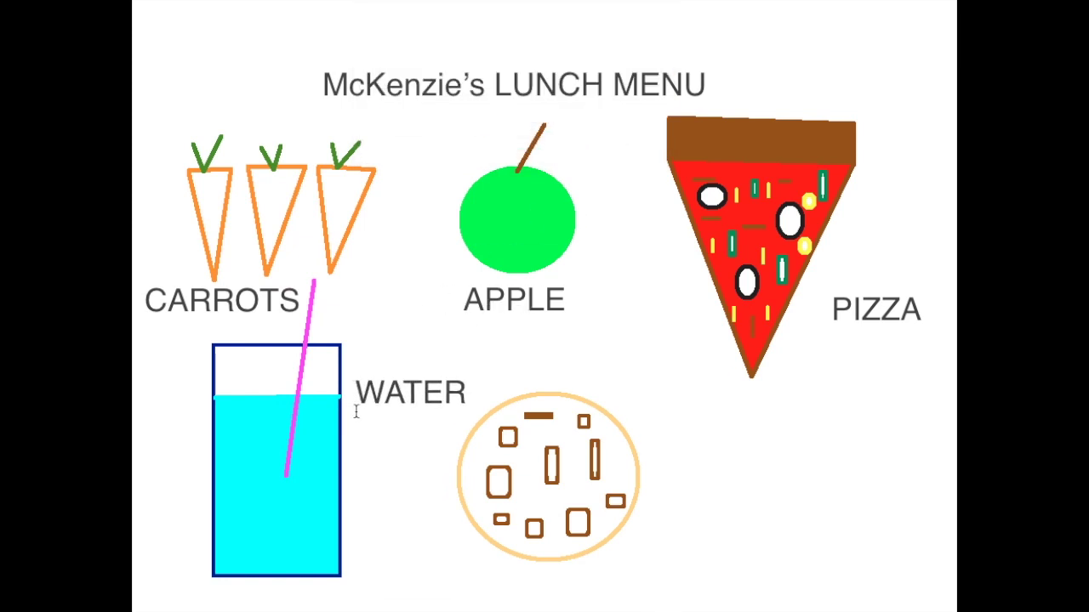
{"action": "left_click", "coordinate": [547, 457]}
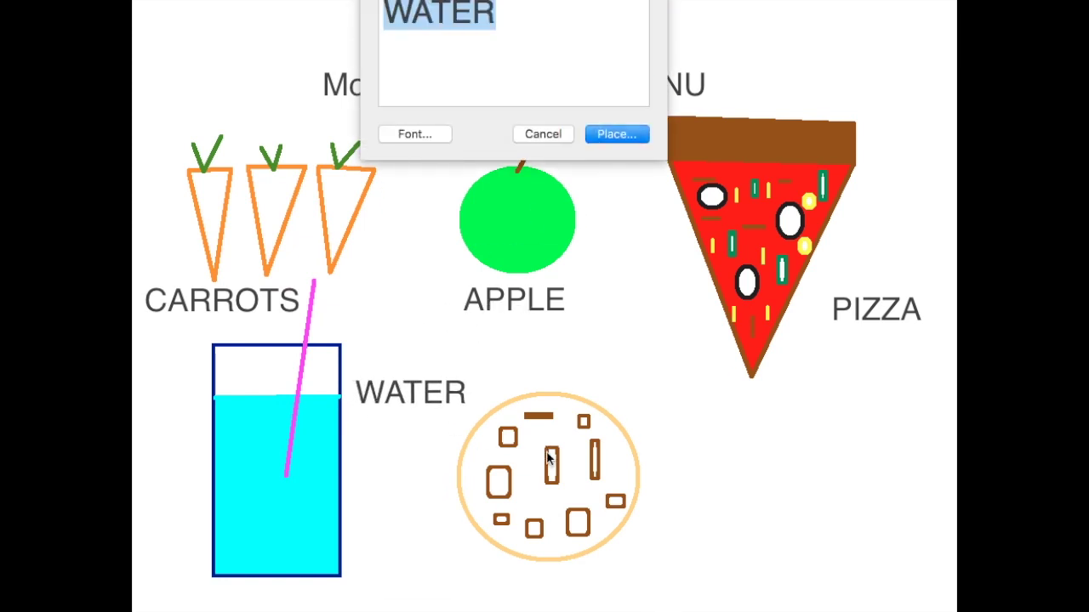